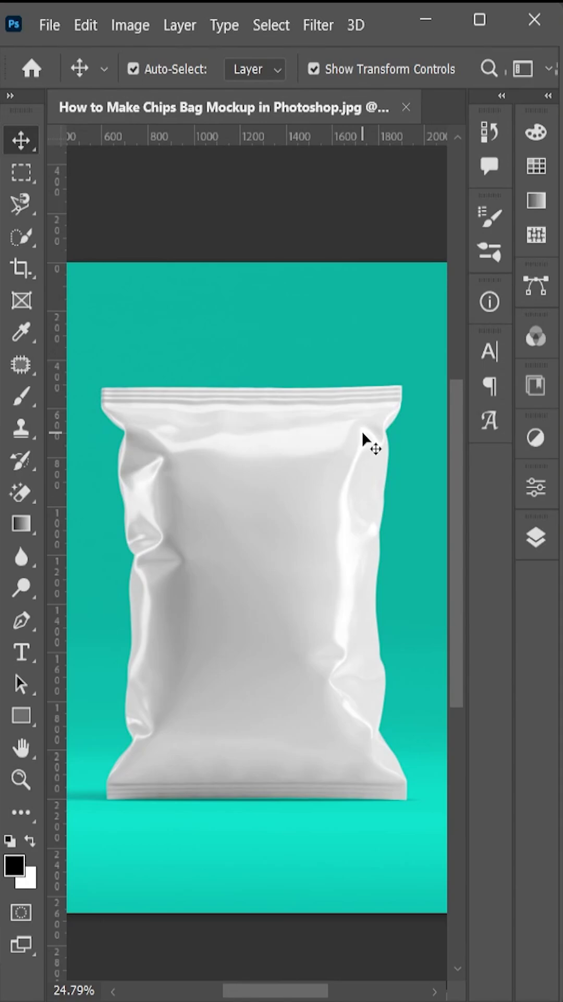
# Step: Quick-select the white chips bag and duplicate it onto its own layer with Ctrl+J
pyautogui.click(525, 545)
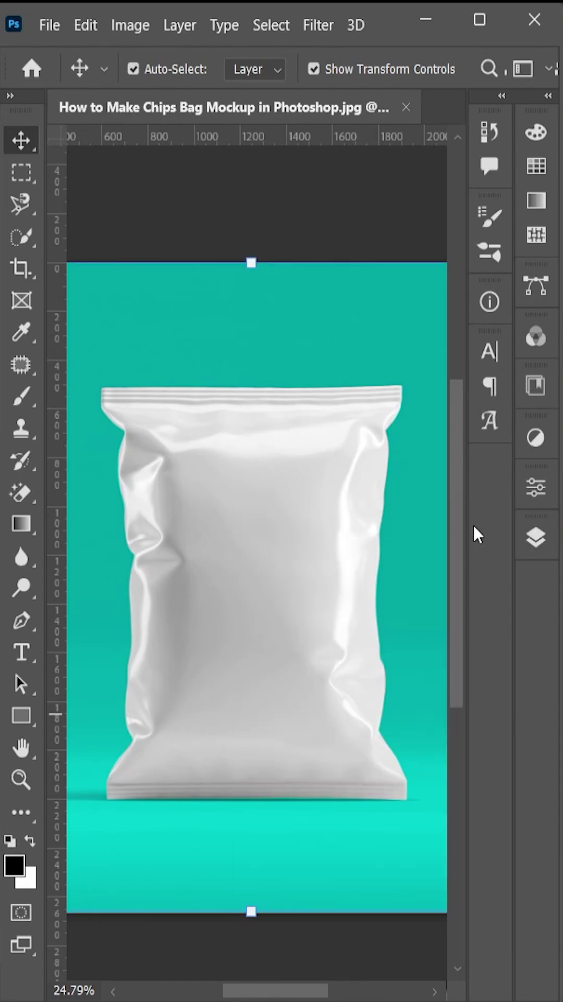
pyautogui.click(21, 237)
pyautogui.click(208, 529)
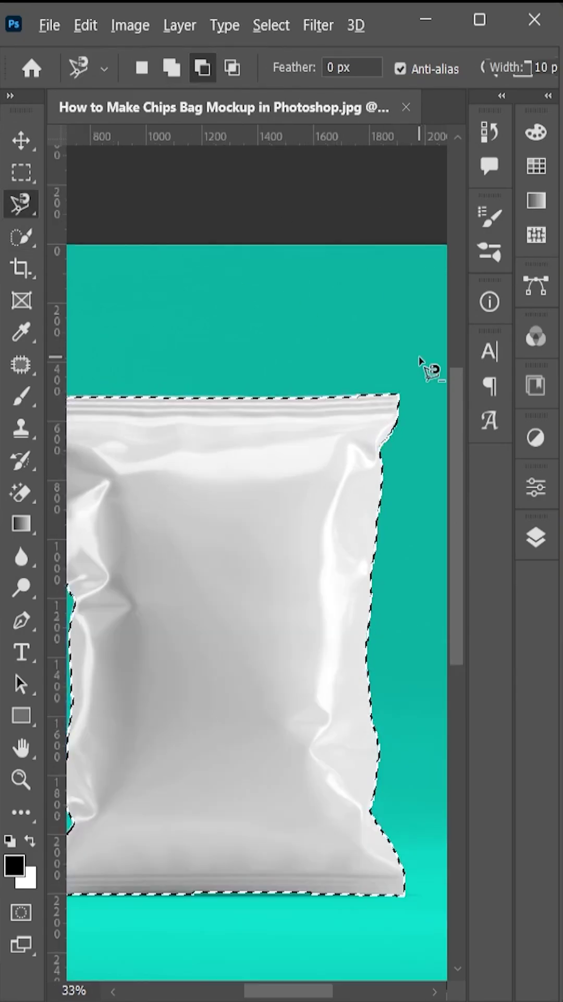
pyautogui.hotkey('ctrl', '0')
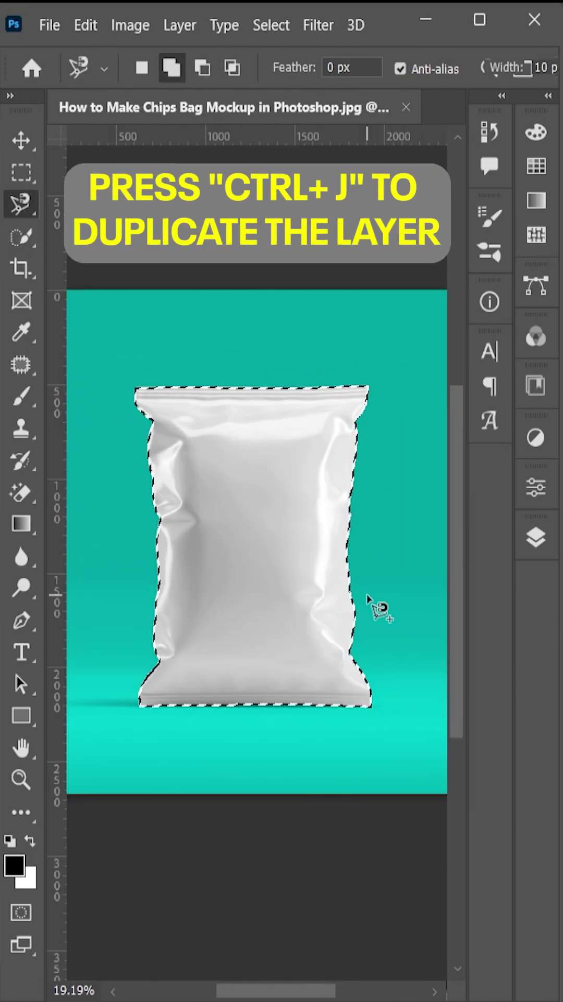
pyautogui.click(535, 537)
pyautogui.hotkey('ctrl', 'j')
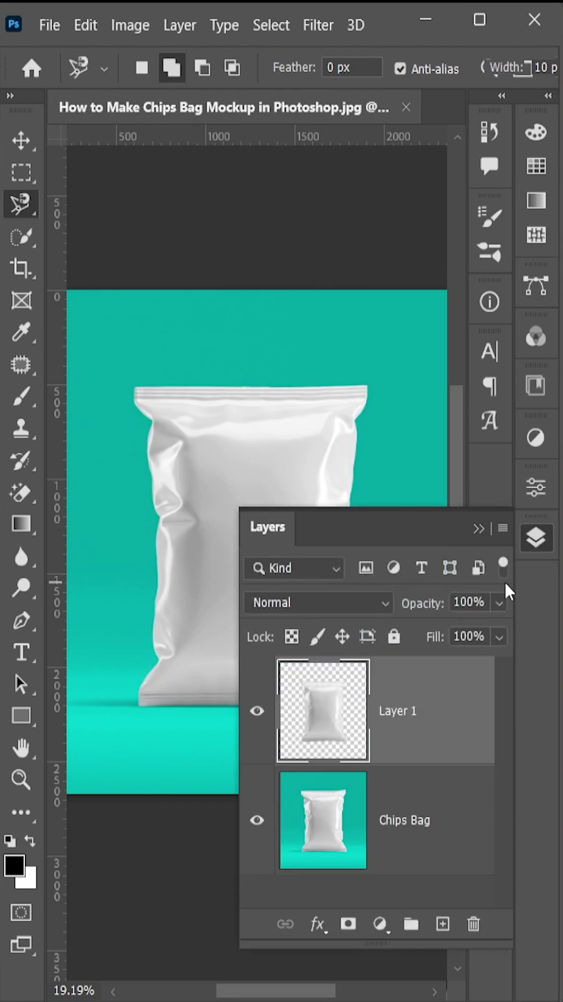
pyautogui.click(479, 527)
# Step: Draw a rectangle over the entire chips bag and convert it to a smart object
pyautogui.click(33, 709)
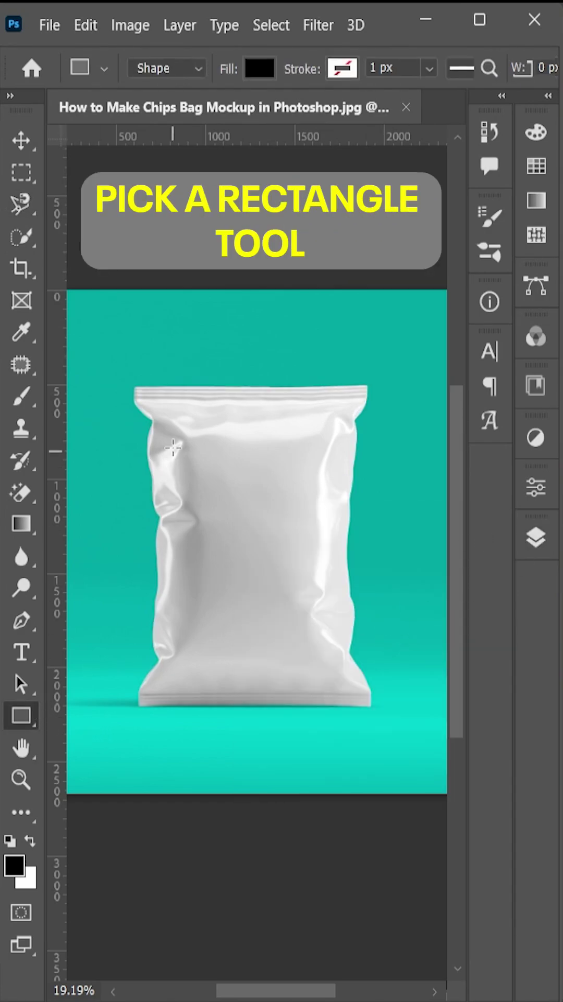
pyautogui.moveTo(138, 379); pyautogui.dragTo(350, 556)
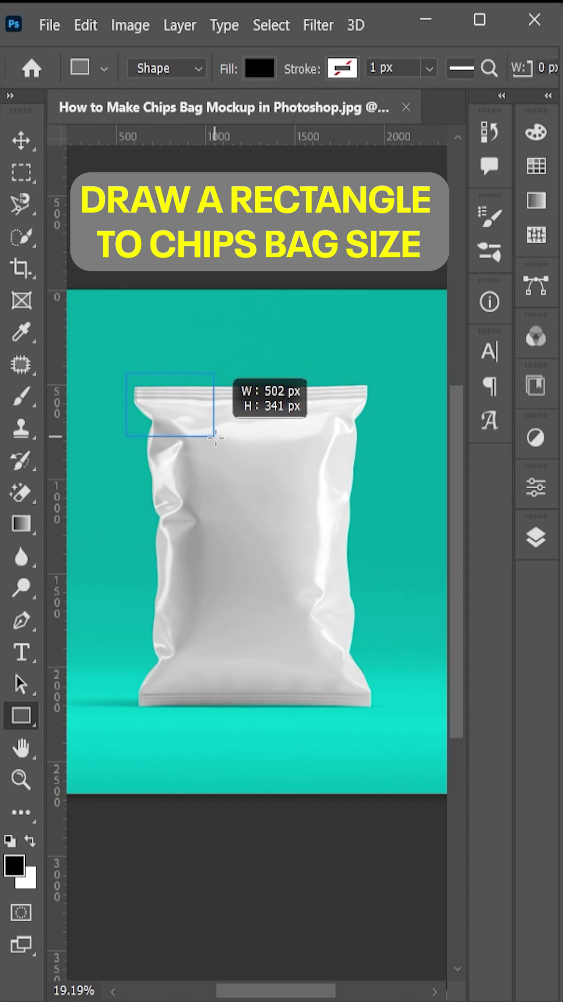
pyautogui.moveTo(349, 555); pyautogui.dragTo(388, 718)
pyautogui.moveTo(130, 544); pyautogui.dragTo(133, 544)
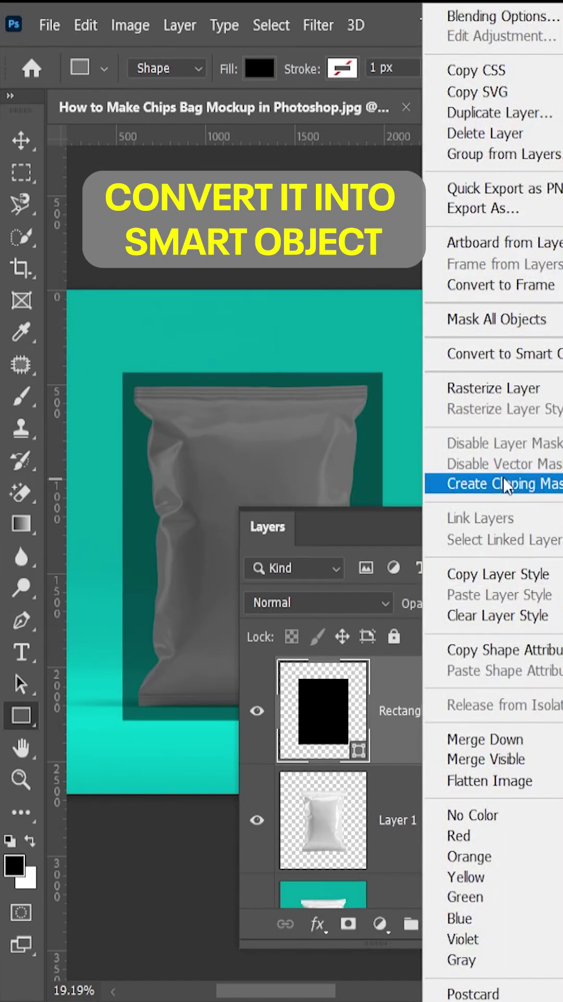
pyautogui.click(508, 353)
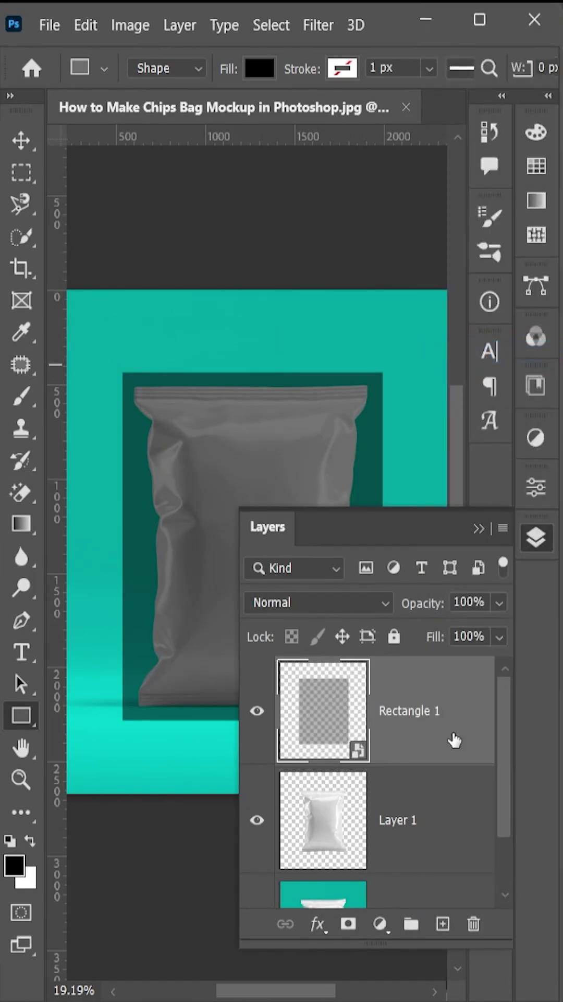
# Step: Place the red and black Chips ketchup design inside the rectangle smart object and save it
pyautogui.doubleClick(359, 752)
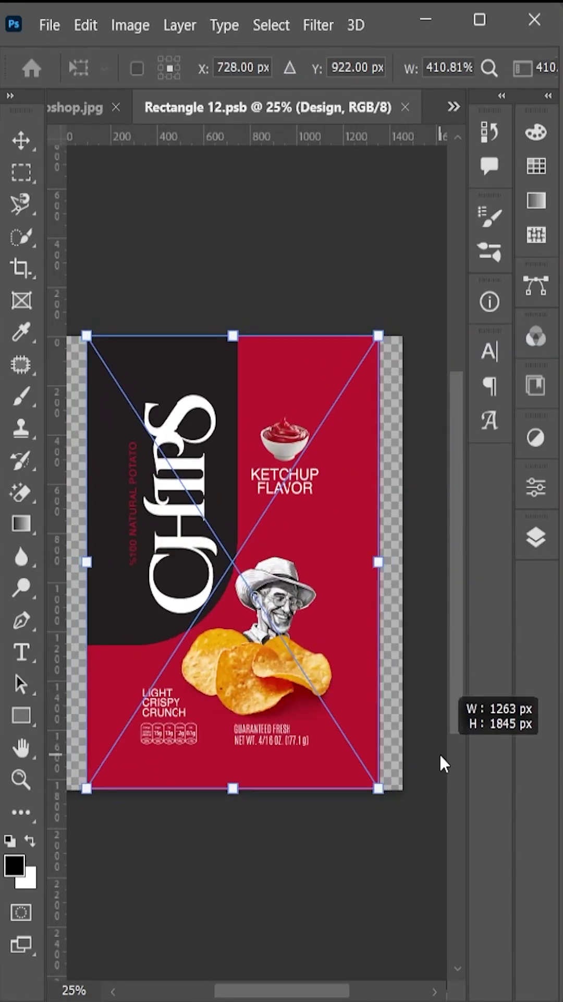
pyautogui.press('Return')
pyautogui.press('u')
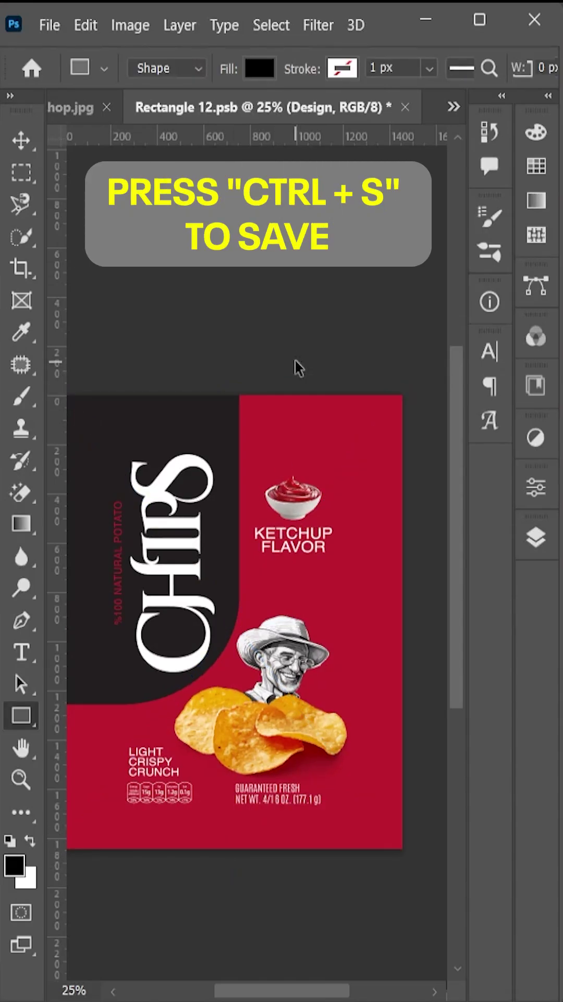
pyautogui.hotkey('ctrl', 's')
pyautogui.click(407, 107)
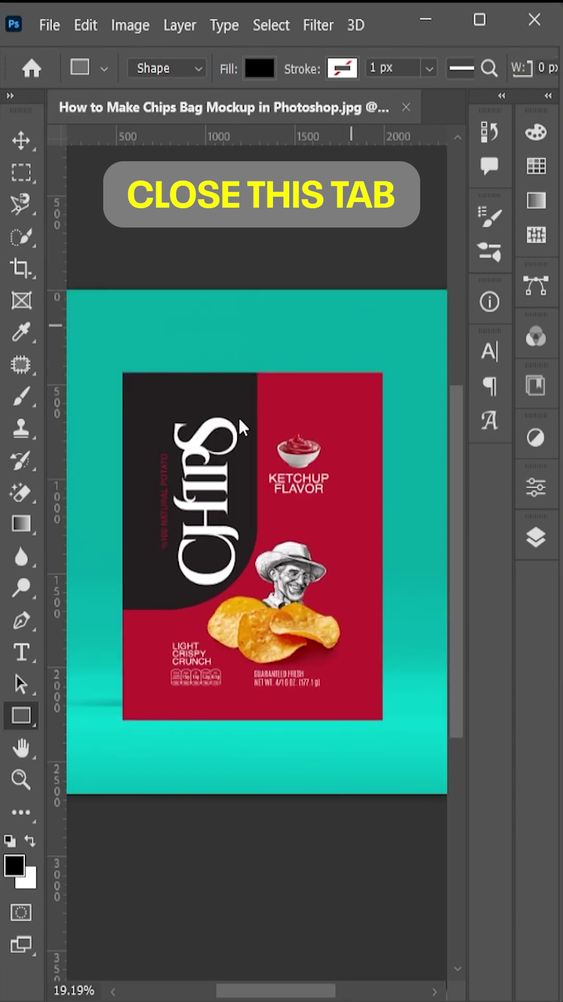
# Step: Clip the design layer to the bag layer and set its blend mode to Multiply
pyautogui.click(537, 538)
pyautogui.rightClick(446, 751)
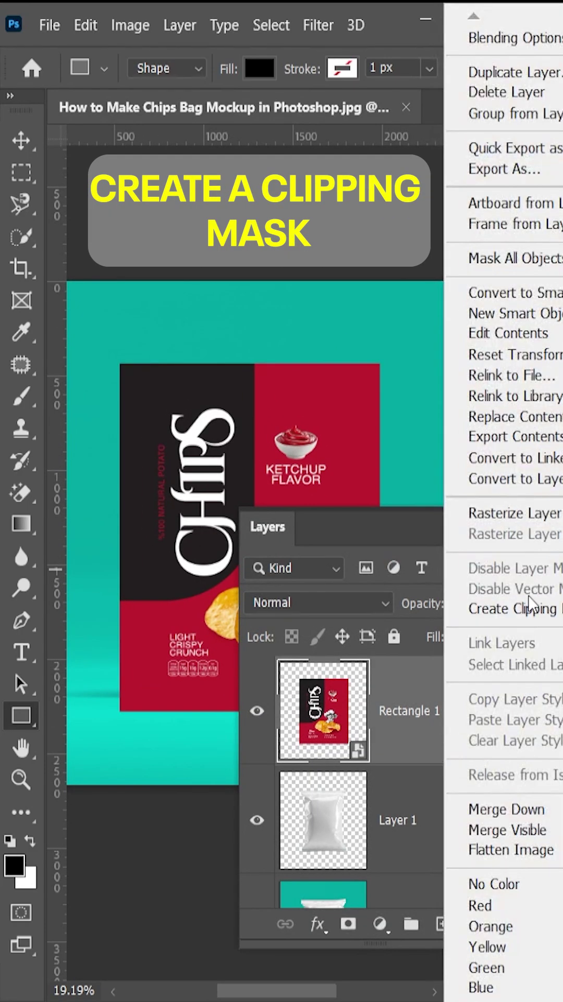
pyautogui.click(516, 609)
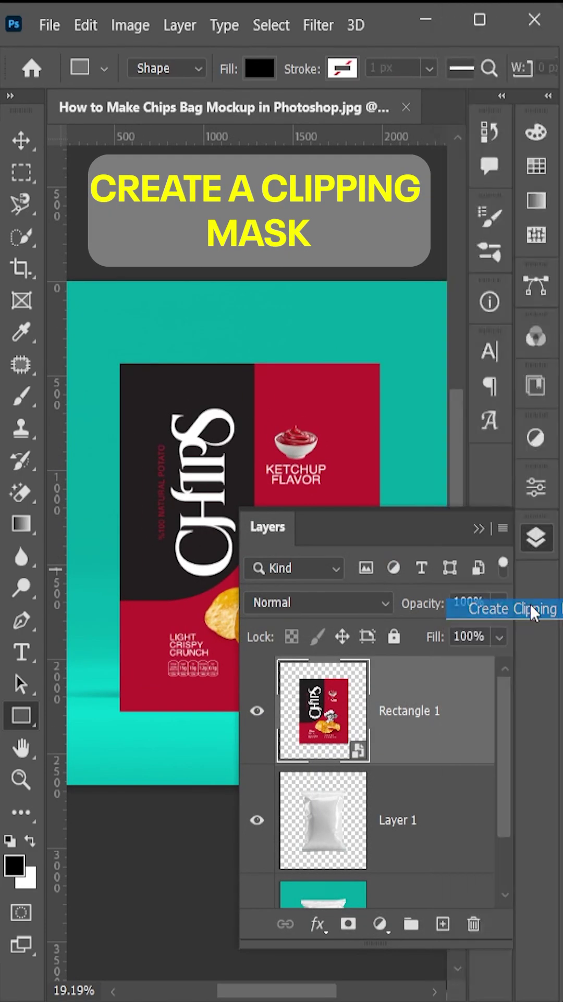
pyautogui.click(345, 601)
pyautogui.click(305, 479)
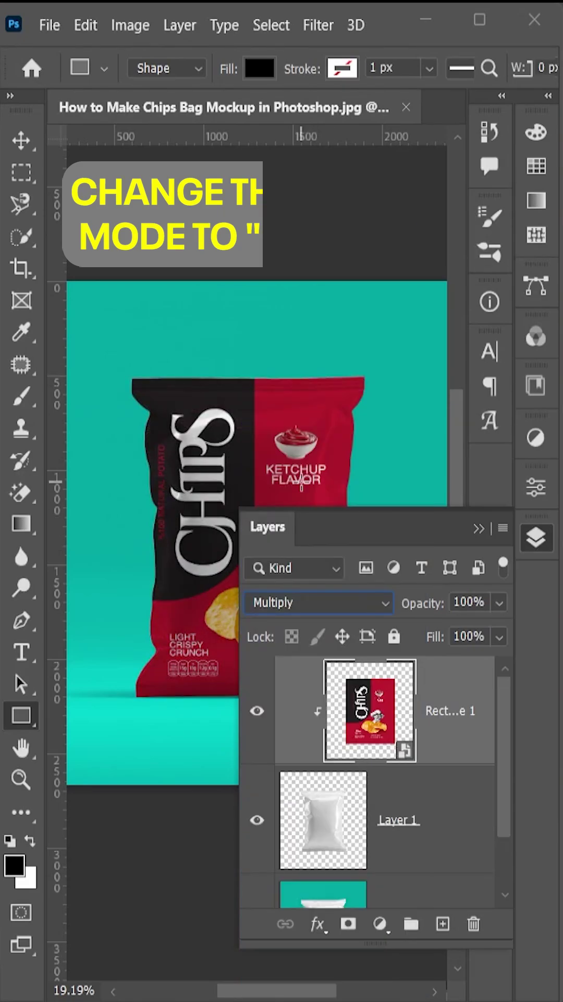
# Step: In Blending Options, split the Underlying Layer white Blend If slider to 225–255
pyautogui.click(320, 925)
pyautogui.click(382, 686)
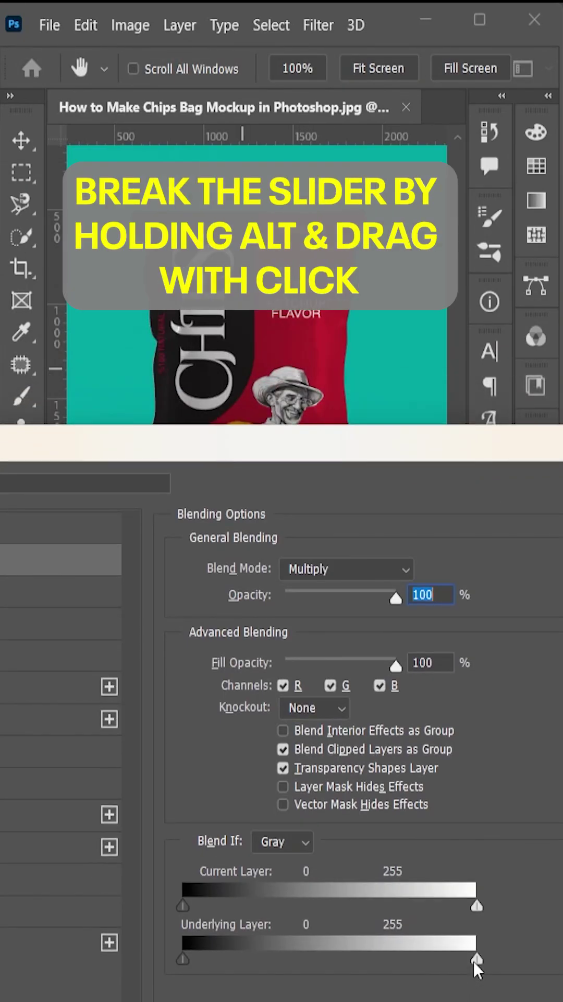
pyautogui.moveTo(474, 961); pyautogui.dragTo(428, 959)
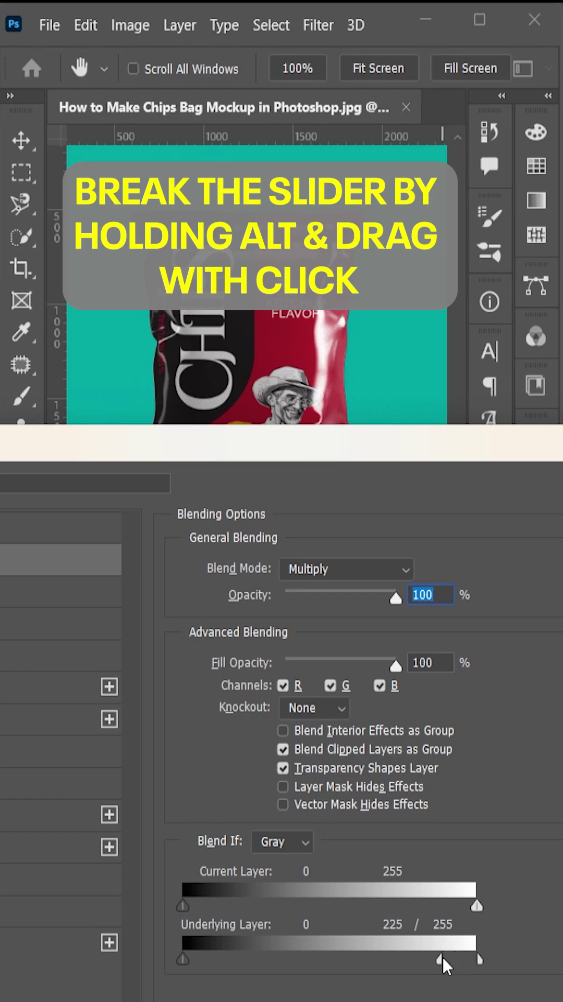